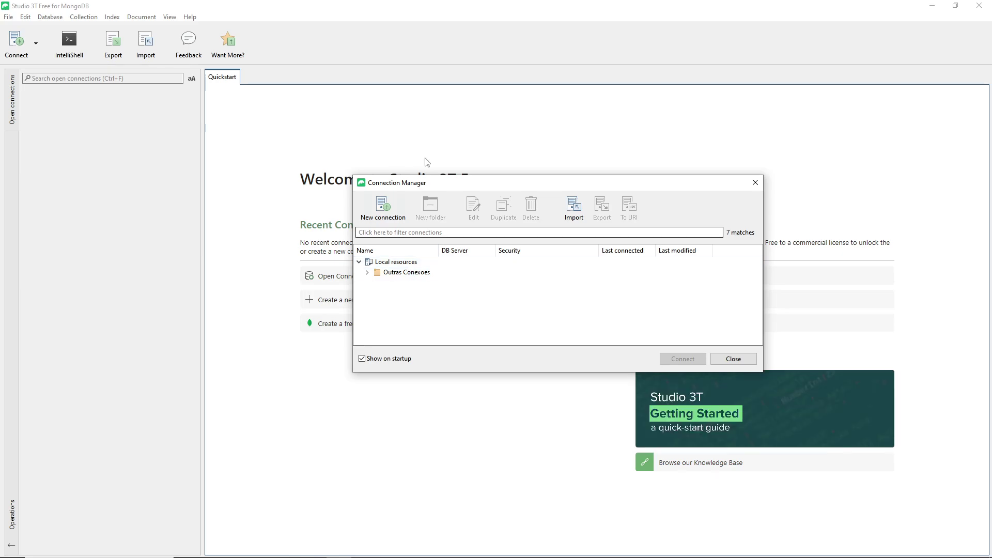
Step: Create a new connection in the Connection Manager, choosing to configure its settings manually
{"action": "left_click_drag", "start_coordinate": [483, 184], "coordinate": [421, 199]}
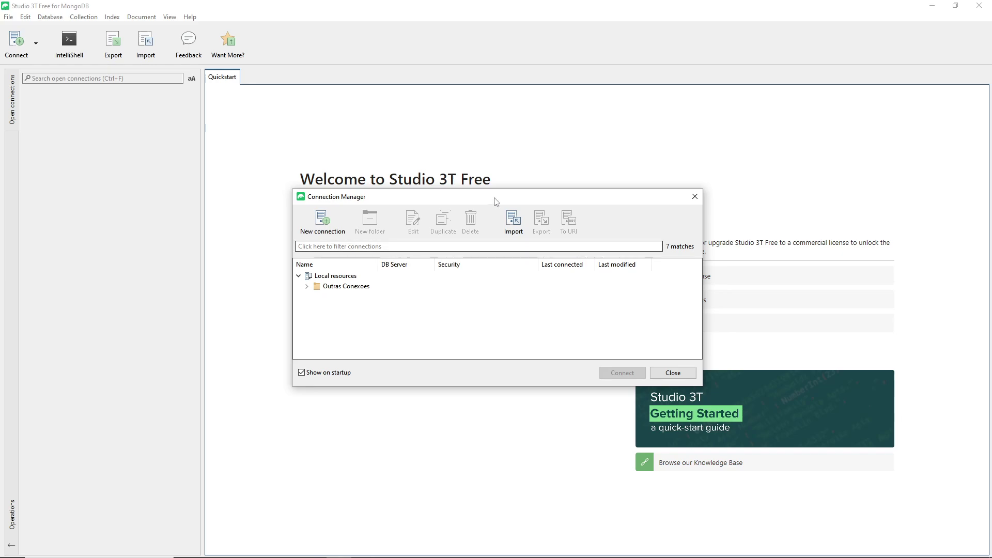
{"action": "left_click_drag", "start_coordinate": [495, 199], "coordinate": [508, 196]}
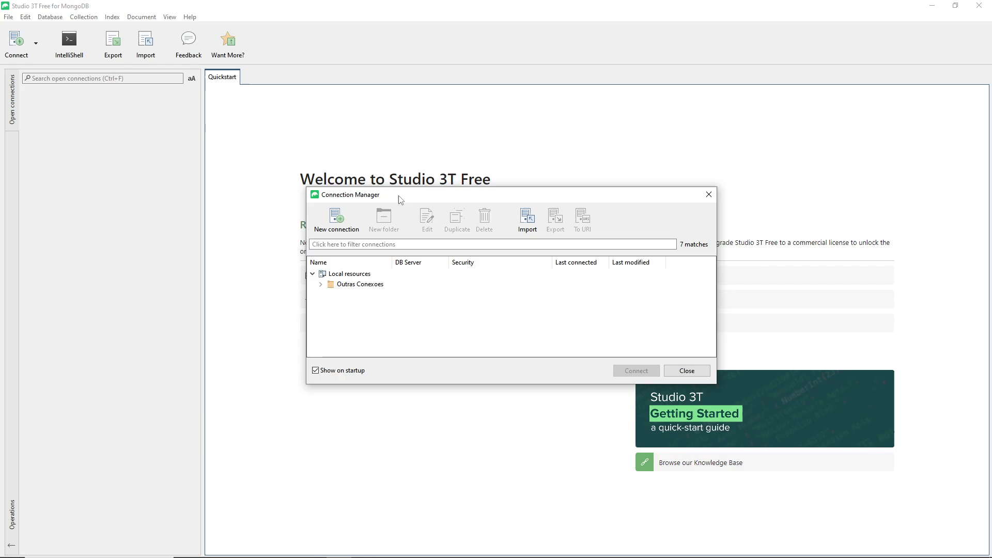
{"action": "left_click_drag", "start_coordinate": [400, 198], "coordinate": [393, 203]}
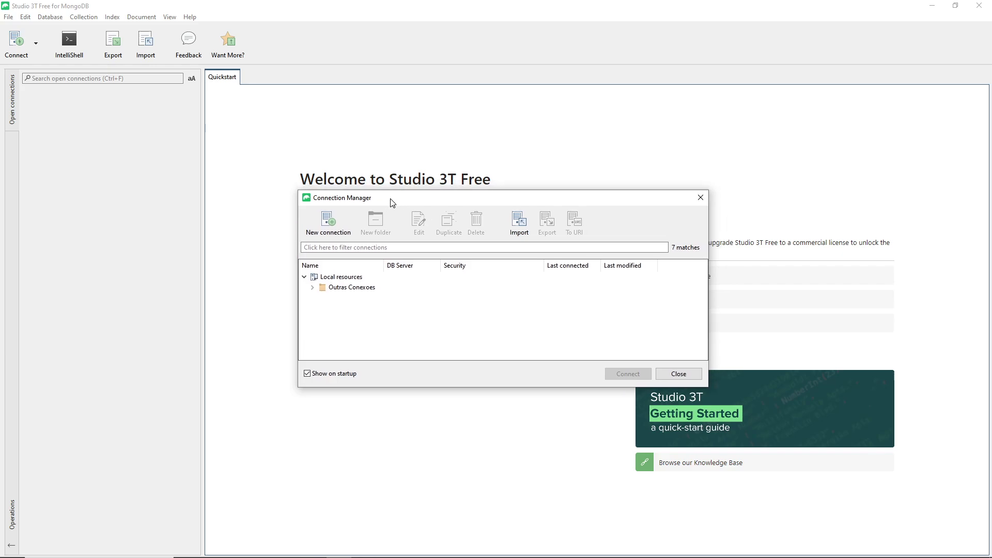
{"action": "left_click", "coordinate": [334, 230]}
{"action": "left_click", "coordinate": [392, 322]}
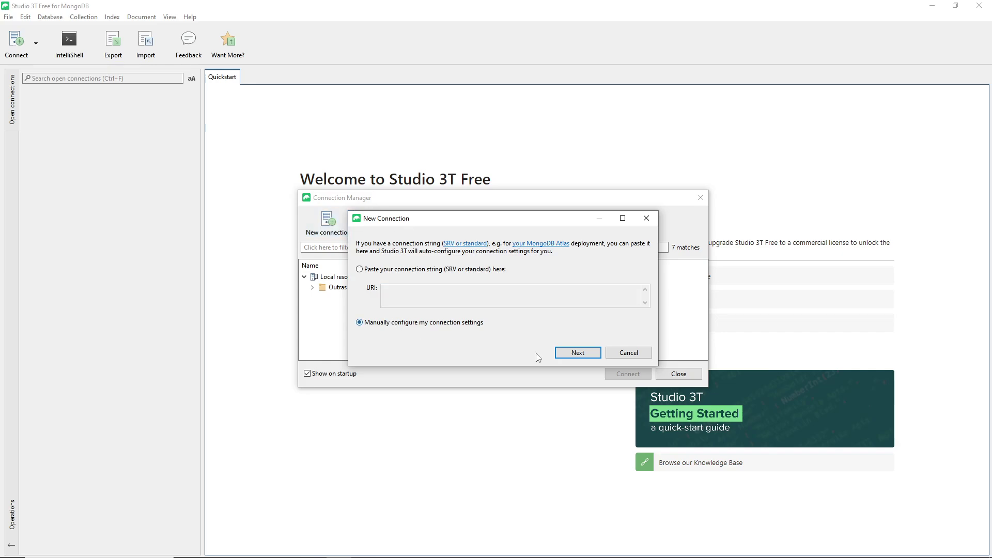
{"action": "left_click", "coordinate": [578, 352]}
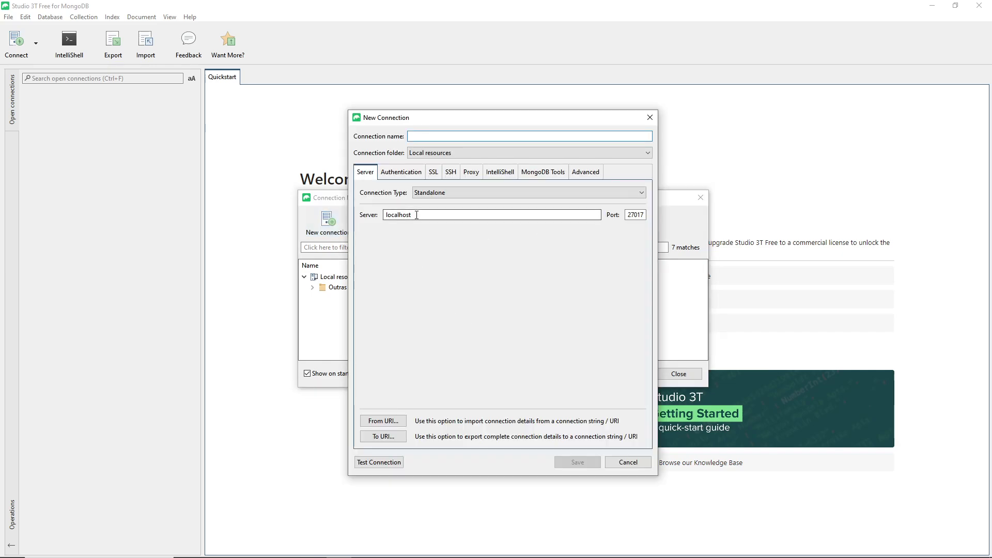
Step: Test the new standalone connection to server localhost on port 27017, after checking the database diagram in the browser
{"action": "left_click", "coordinate": [421, 214]}
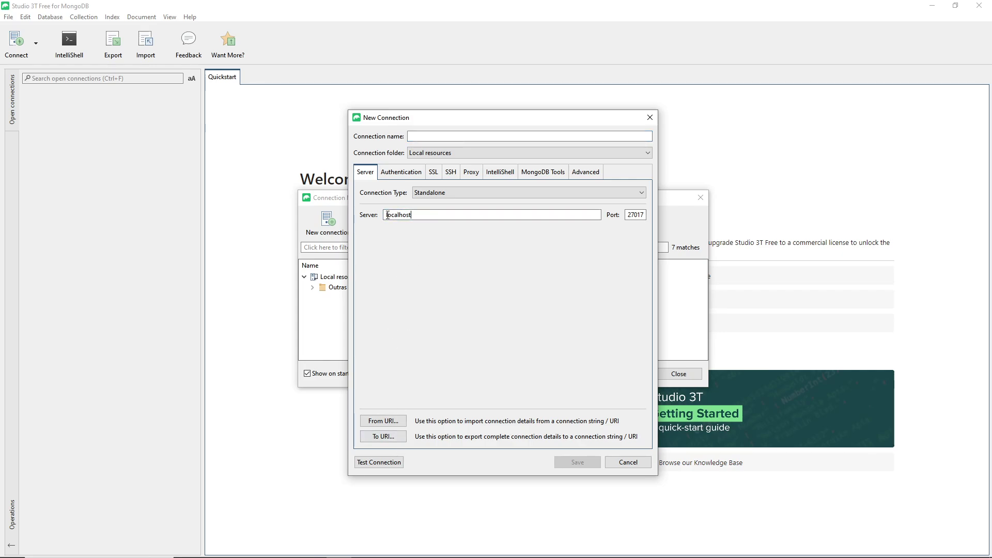
{"action": "double_click", "coordinate": [402, 215]}
{"action": "left_click", "coordinate": [398, 215]}
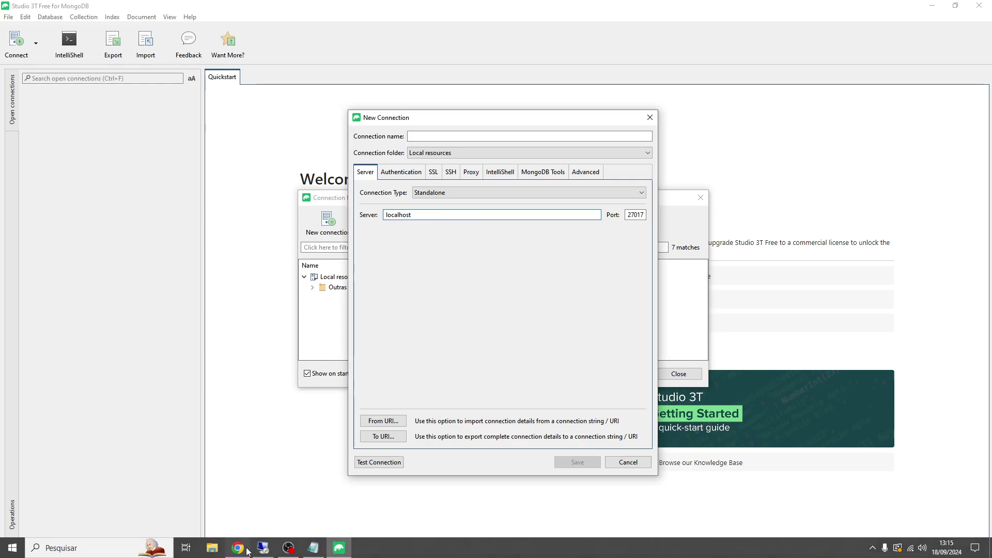
{"action": "left_click", "coordinate": [261, 548]}
{"action": "left_click_drag", "start_coordinate": [315, 359], "coordinate": [239, 286]}
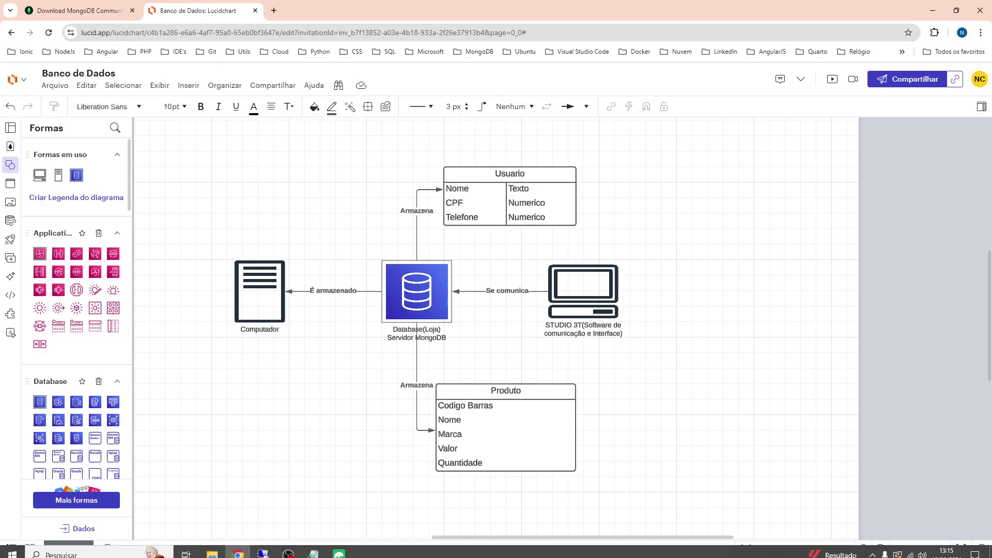
{"action": "left_click", "coordinate": [339, 548]}
{"action": "left_click", "coordinate": [379, 462]}
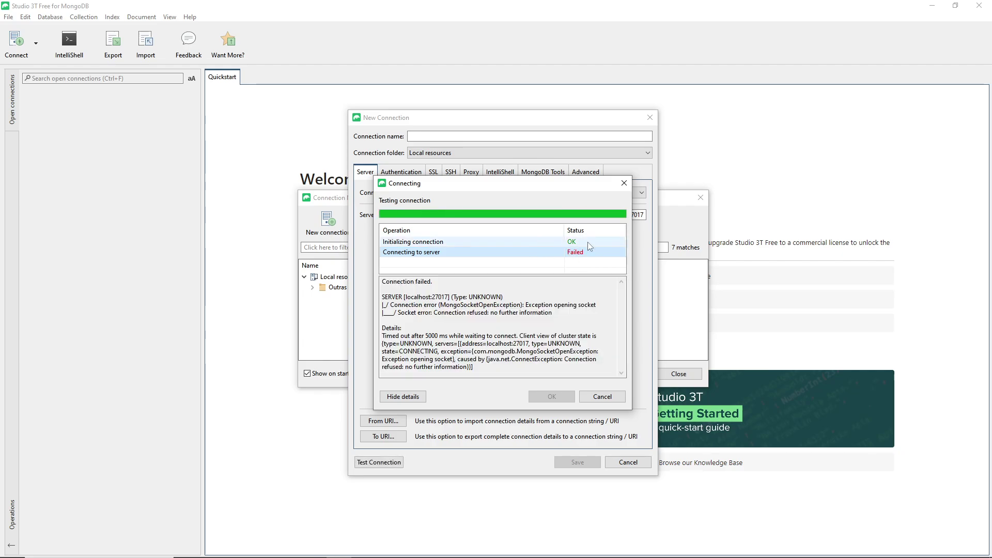
Step: Switch to the browser and examine the link between Studio 3T and the MongoDB server in the Banco de Dados diagram
{"action": "left_click", "coordinate": [237, 548]}
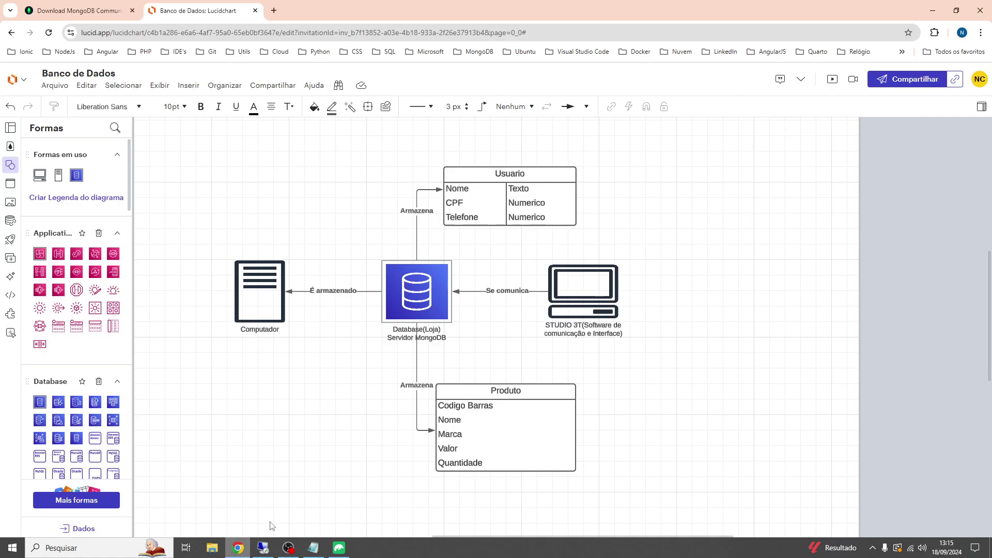
{"action": "left_click_drag", "start_coordinate": [668, 343], "coordinate": [584, 237]}
{"action": "left_click", "coordinate": [595, 256]}
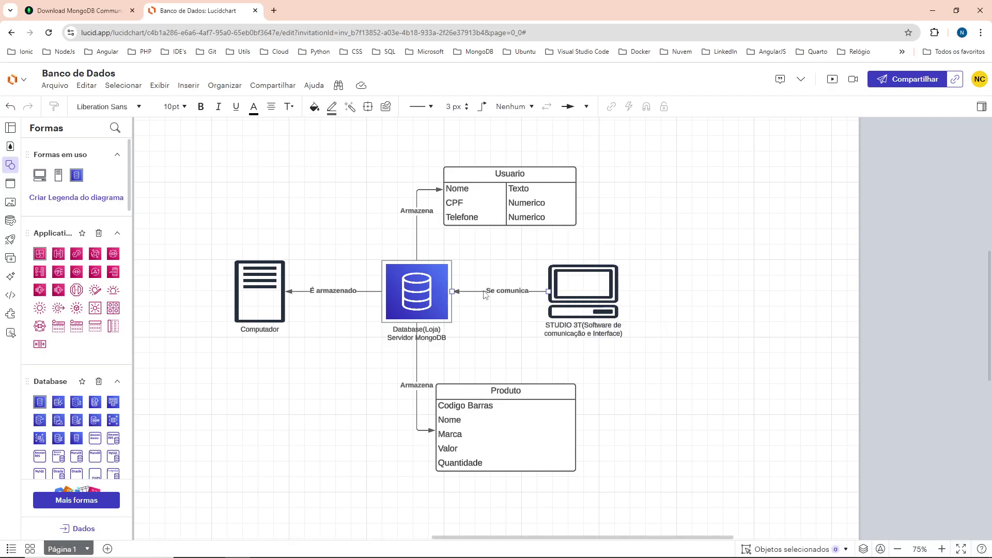
{"action": "key", "text": "ctrl+z"}
{"action": "key", "text": "ctrl+z"}
Step: Bring up the MongoDB Community Edition download page and examine its address, mongodb.com/try/download/community
{"action": "left_click", "coordinate": [87, 6]}
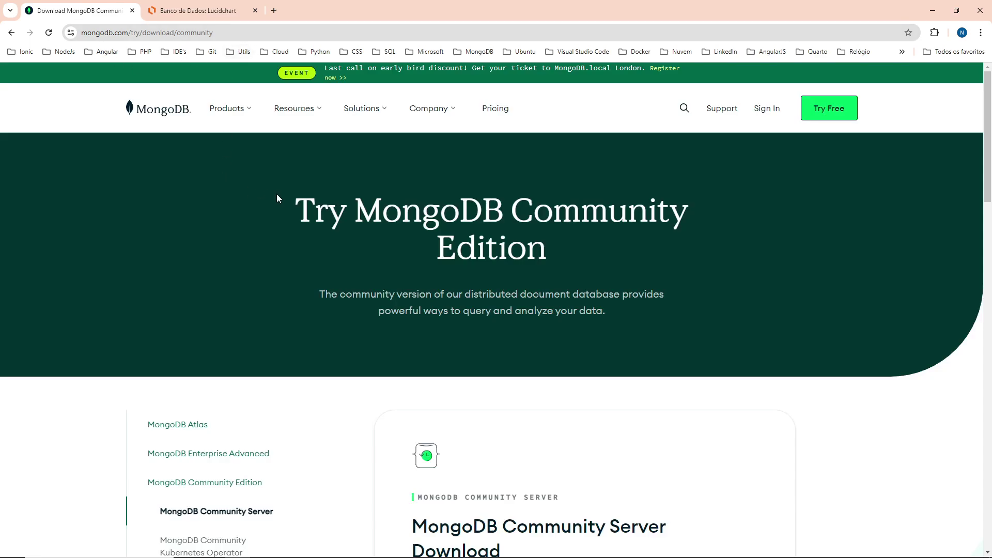
{"action": "left_click", "coordinate": [83, 33]}
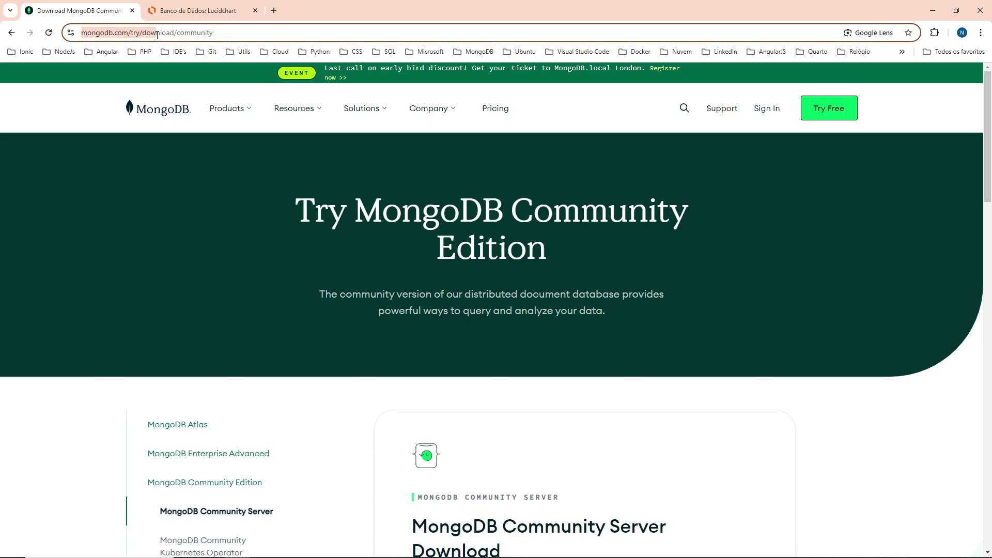
{"action": "key", "text": "End"}
{"action": "double_click", "coordinate": [199, 33]}
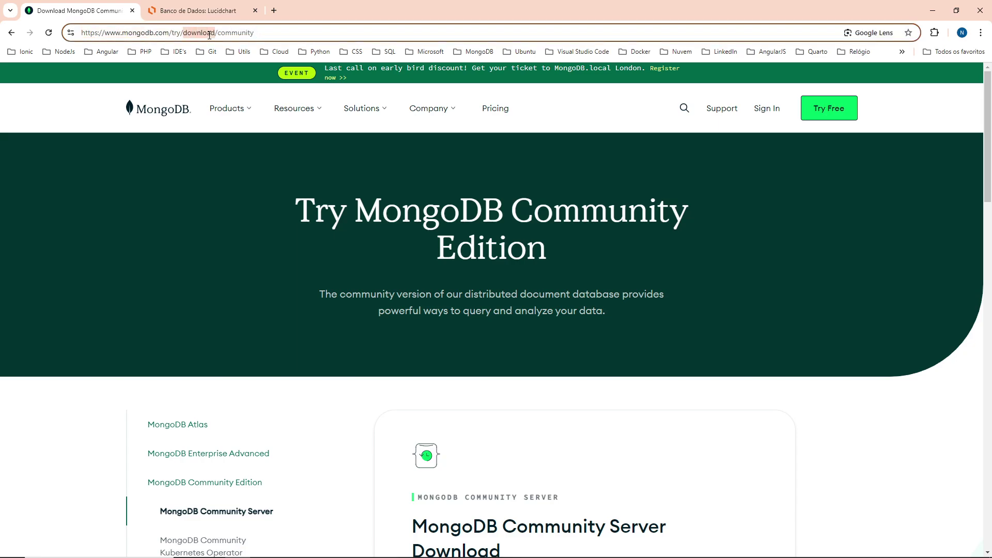
{"action": "left_click", "coordinate": [287, 33]}
{"action": "left_click", "coordinate": [202, 192]}
Step: Look through the MongoDB Community Server section down to its version, platform and package options
{"action": "scroll", "coordinate": [204, 190], "scroll_direction": "down", "scroll_amount": 3}
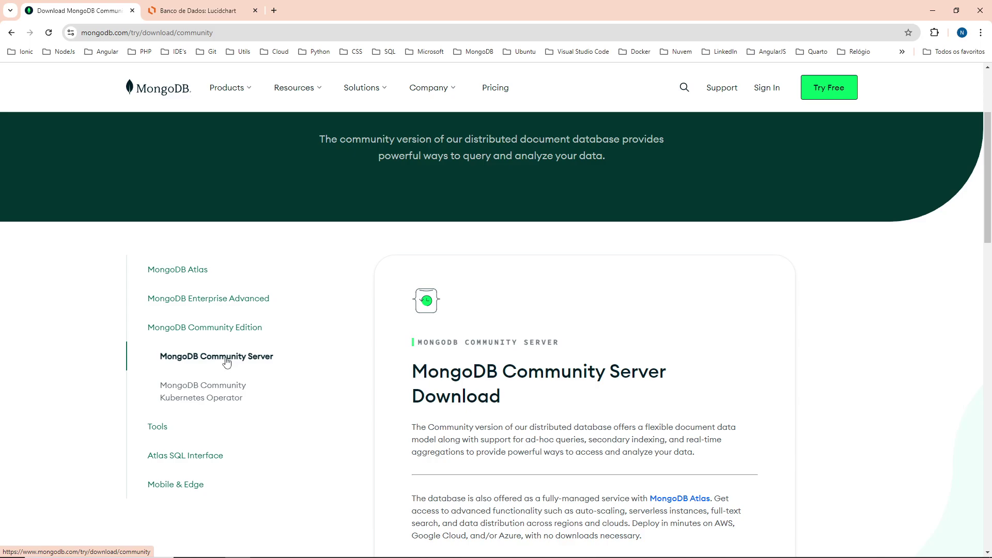
{"action": "scroll", "coordinate": [339, 221], "scroll_direction": "down", "scroll_amount": 1}
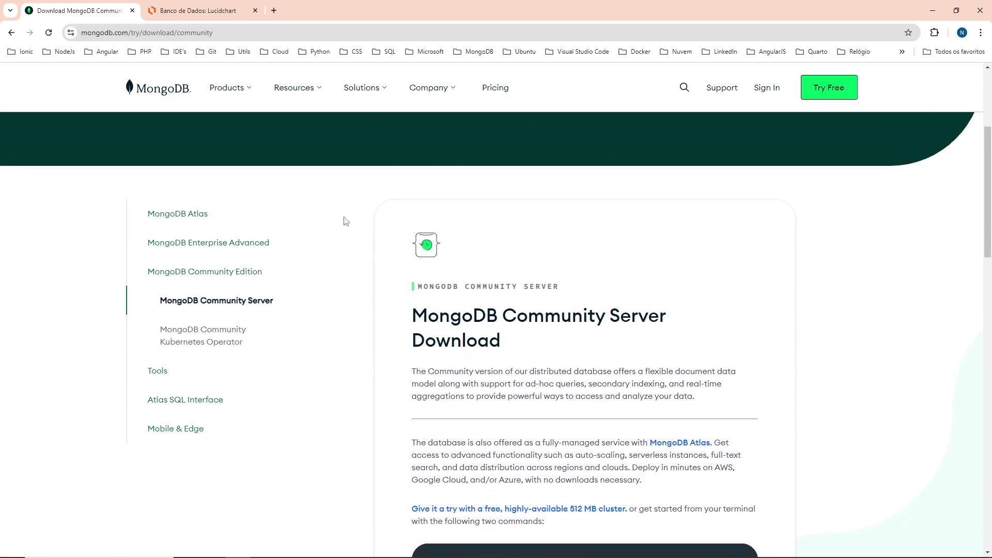
{"action": "scroll", "coordinate": [514, 270], "scroll_direction": "down", "scroll_amount": 1}
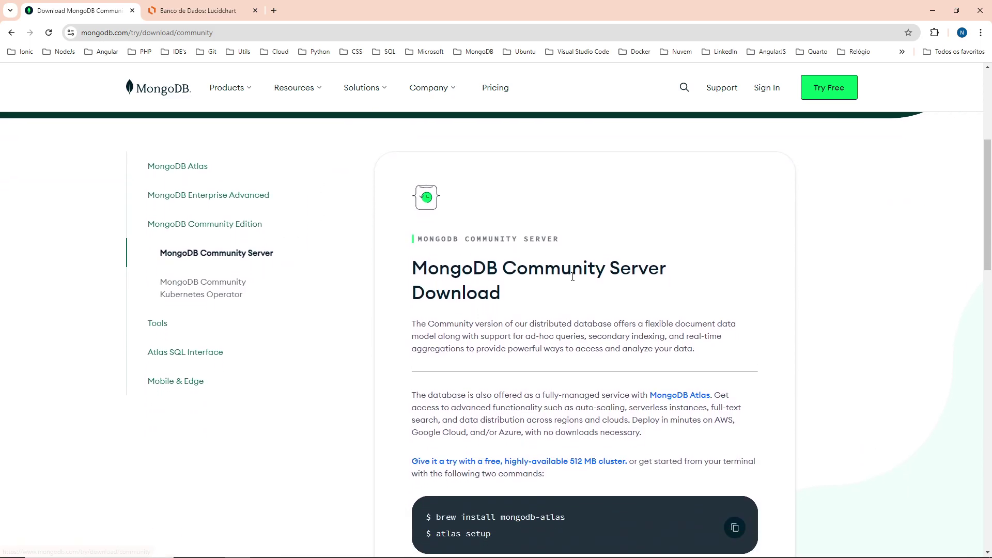
{"action": "scroll", "coordinate": [596, 249], "scroll_direction": "up", "scroll_amount": 1}
{"action": "scroll", "coordinate": [545, 240], "scroll_direction": "up", "scroll_amount": 1}
{"action": "scroll", "coordinate": [545, 241], "scroll_direction": "up", "scroll_amount": 2}
{"action": "scroll", "coordinate": [621, 242], "scroll_direction": "down", "scroll_amount": 7}
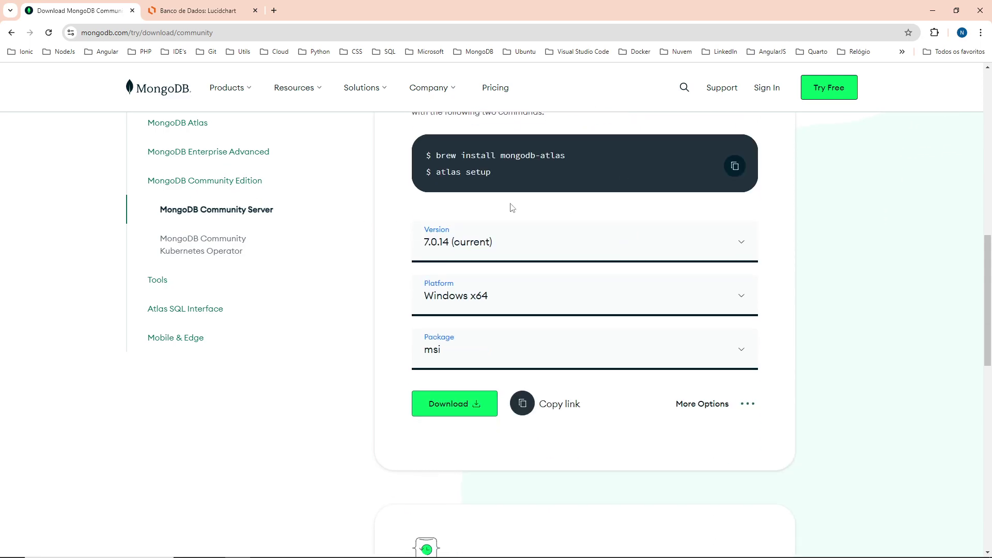
{"action": "scroll", "coordinate": [654, 224], "scroll_direction": "up", "scroll_amount": 2}
{"action": "scroll", "coordinate": [620, 258], "scroll_direction": "down", "scroll_amount": 1}
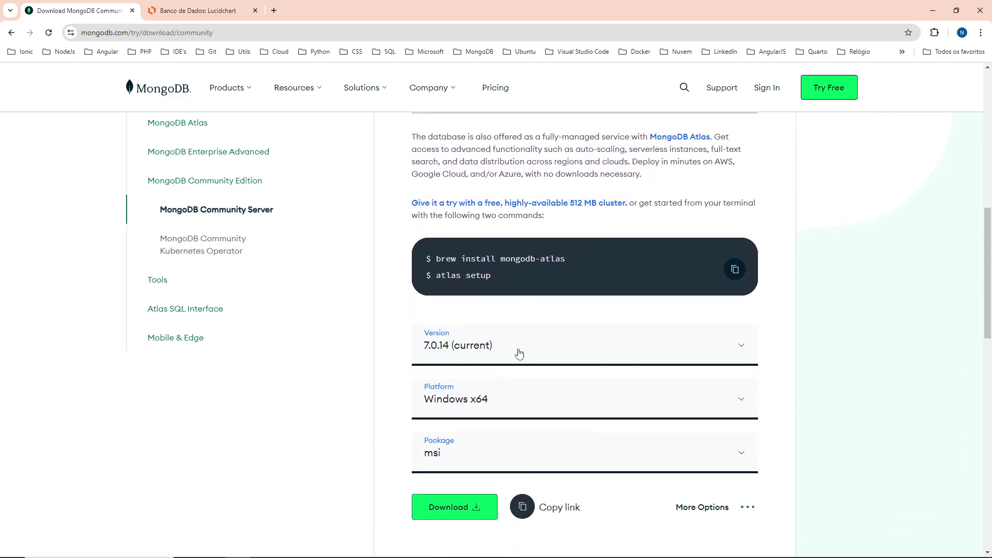
Step: Examine the list of MongoDB Community Server versions offered for download
{"action": "left_click", "coordinate": [486, 345]}
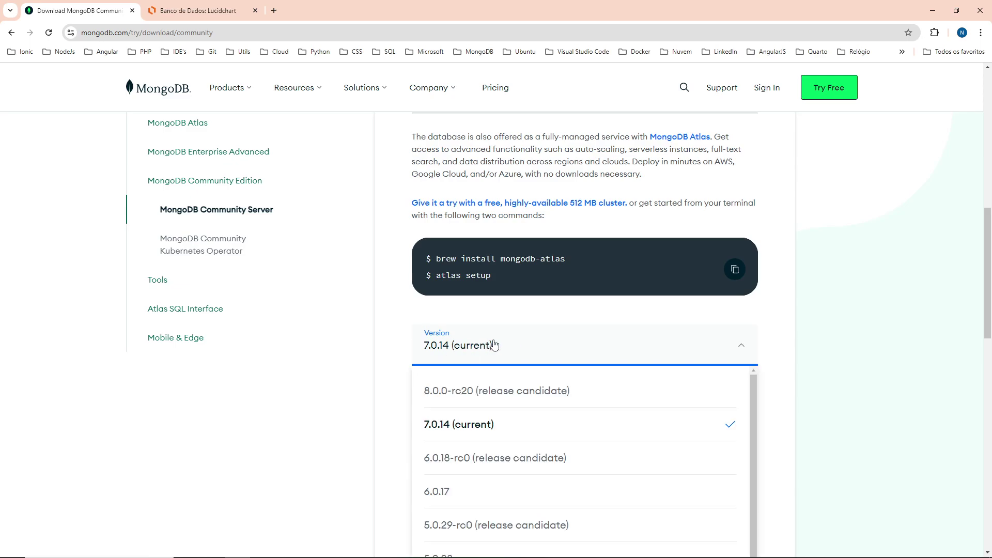
{"action": "left_click", "coordinate": [494, 345]}
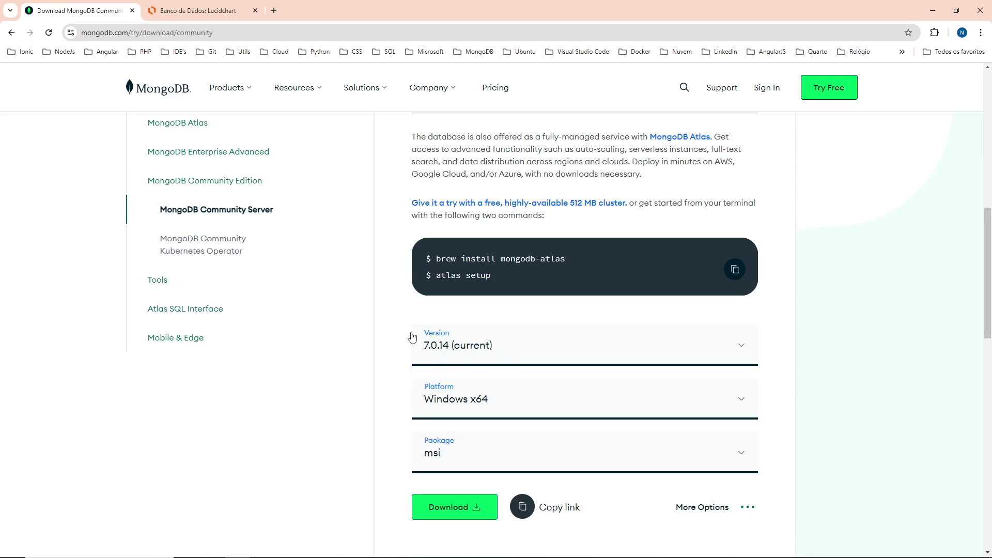
{"action": "left_click", "coordinate": [491, 346]}
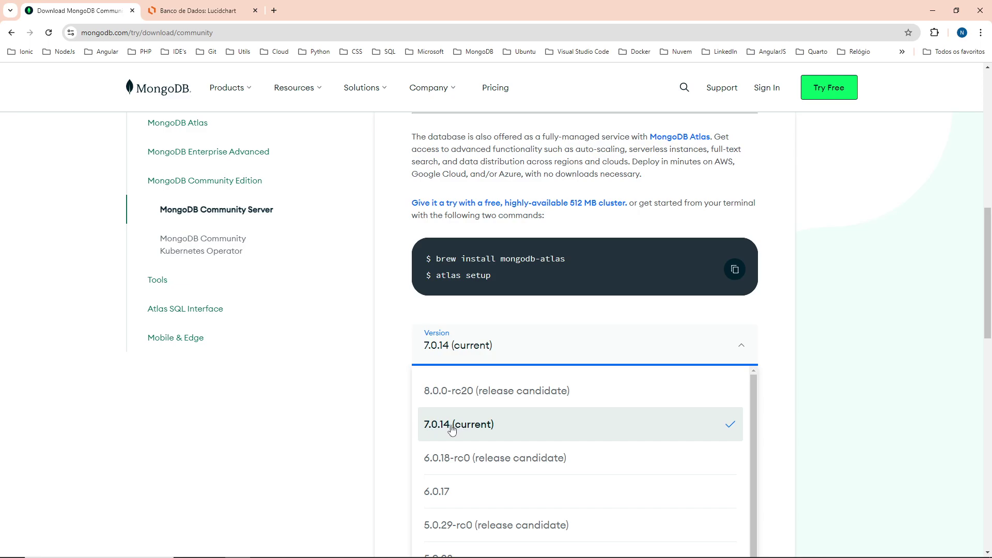
{"action": "left_click", "coordinate": [296, 357]}
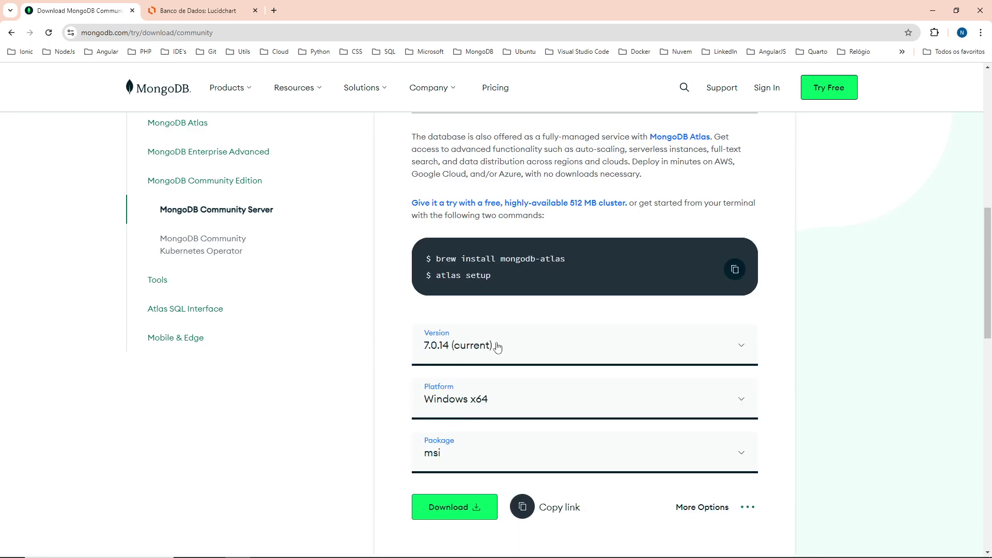
Step: Examine the list of platforms offered for the MongoDB Community Server download
{"action": "left_click", "coordinate": [496, 406]}
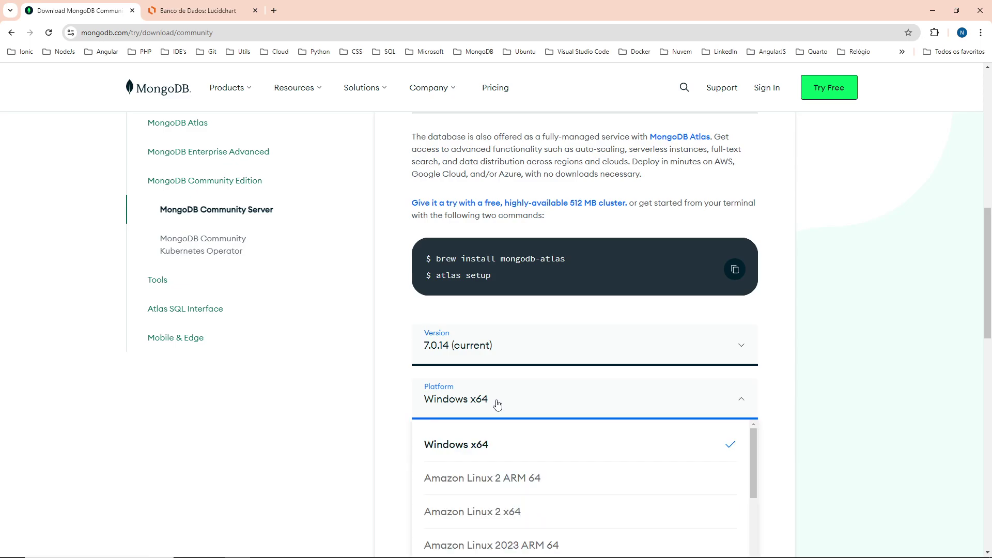
{"action": "scroll", "coordinate": [451, 366], "scroll_direction": "down", "scroll_amount": 2}
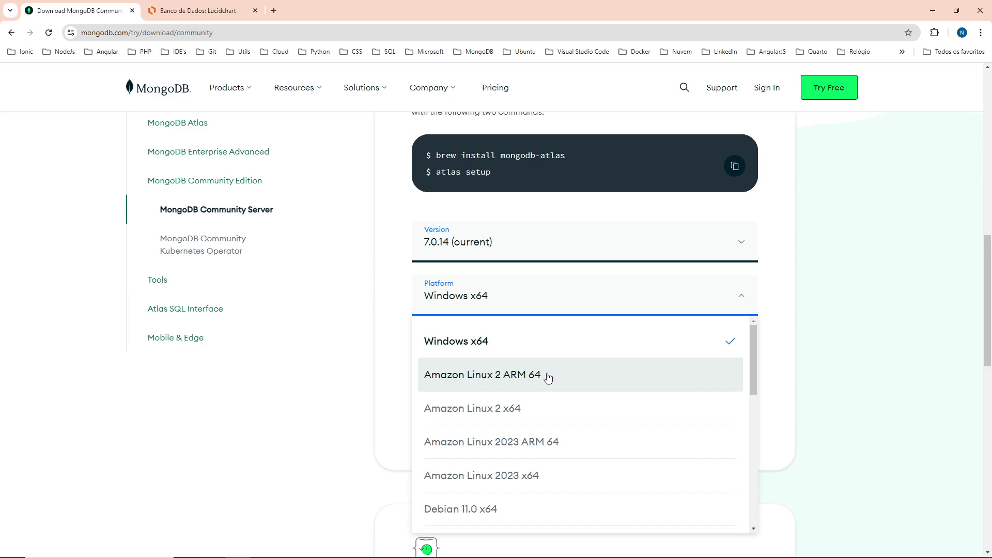
{"action": "scroll", "coordinate": [554, 375], "scroll_direction": "down", "scroll_amount": 4}
{"action": "scroll", "coordinate": [514, 421], "scroll_direction": "down", "scroll_amount": 1}
{"action": "scroll", "coordinate": [450, 422], "scroll_direction": "up", "scroll_amount": 5}
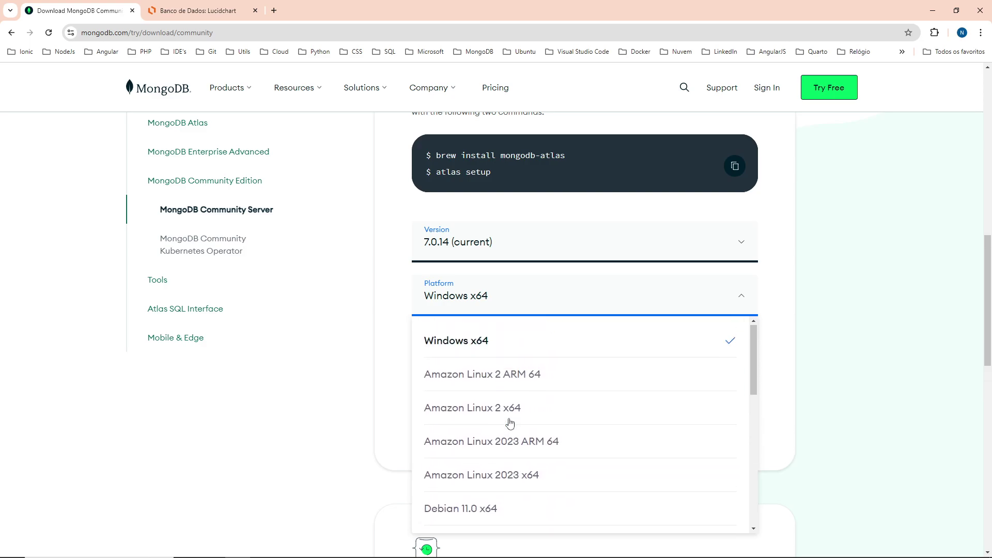
{"action": "left_click", "coordinate": [326, 331]}
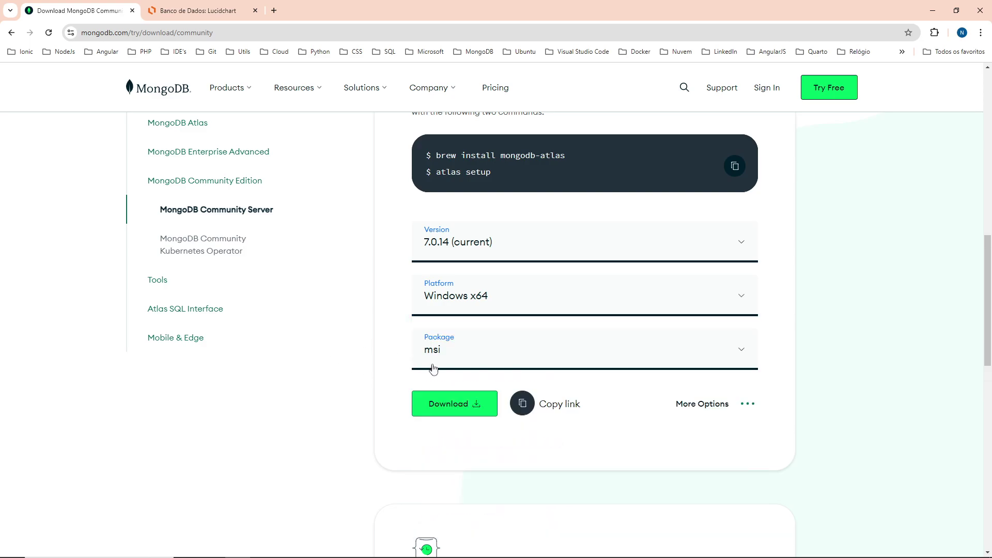
Step: Download the Windows x64 msi package of MongoDB 7.0.14 and save it in the Downloads folder
{"action": "left_click", "coordinate": [461, 405]}
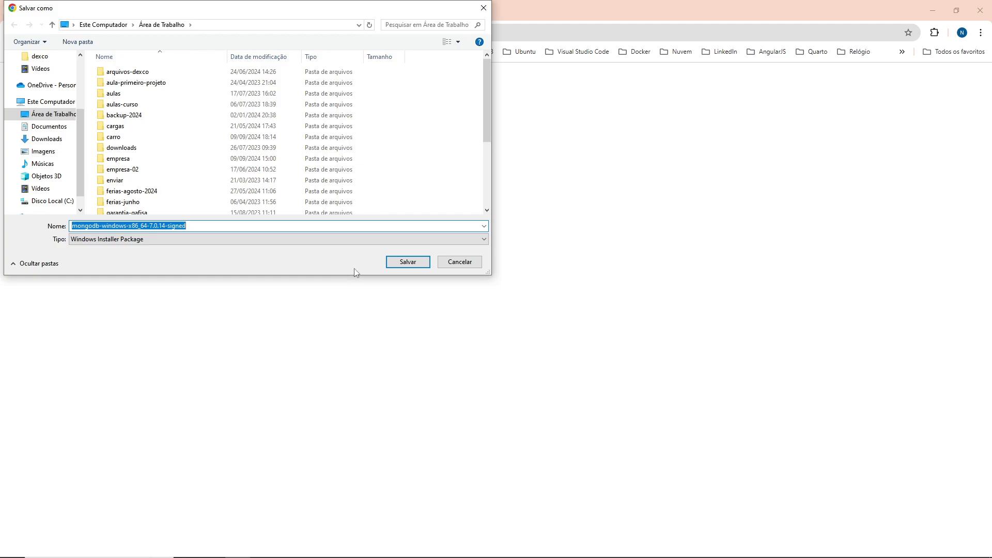
{"action": "left_click", "coordinate": [46, 138]}
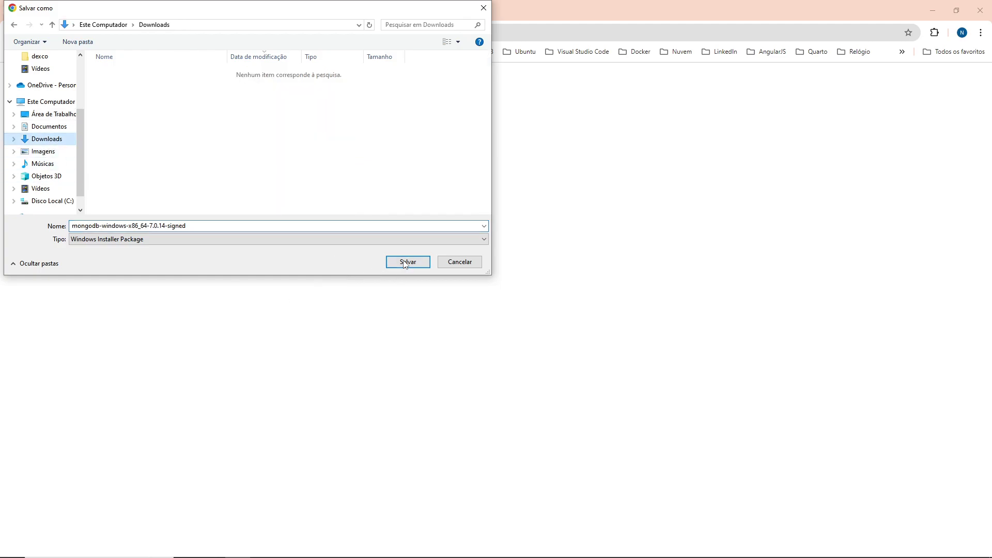
{"action": "left_click", "coordinate": [409, 262]}
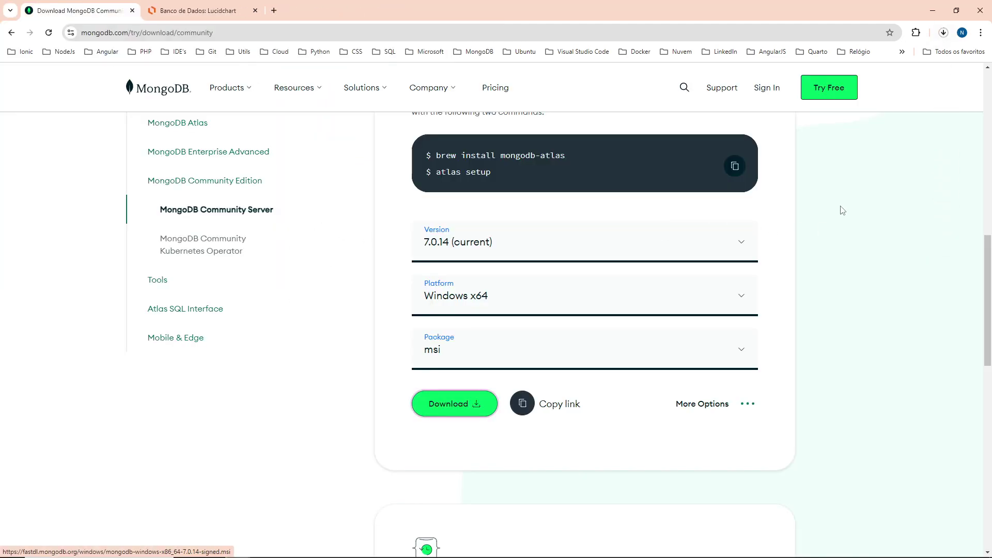
Step: Run the downloaded MongoDB installer and proceed past its welcome page to the license agreement
{"action": "left_click", "coordinate": [944, 32]}
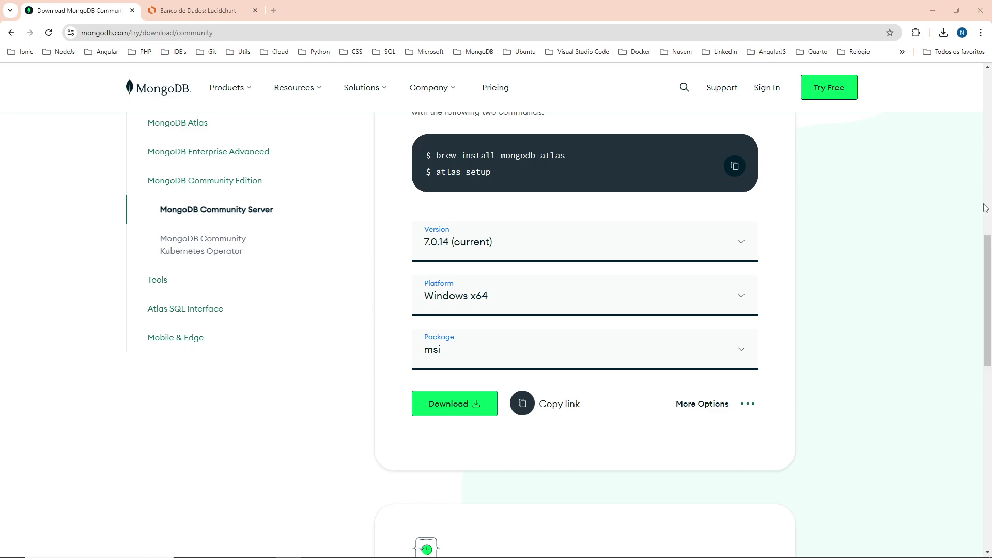
{"action": "left_click", "coordinate": [943, 32]}
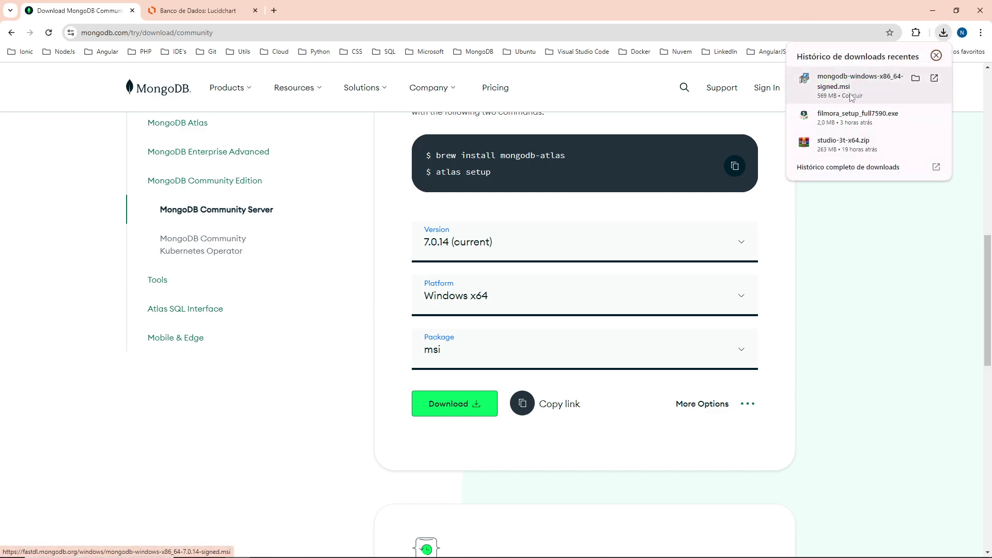
{"action": "left_click", "coordinate": [851, 97]}
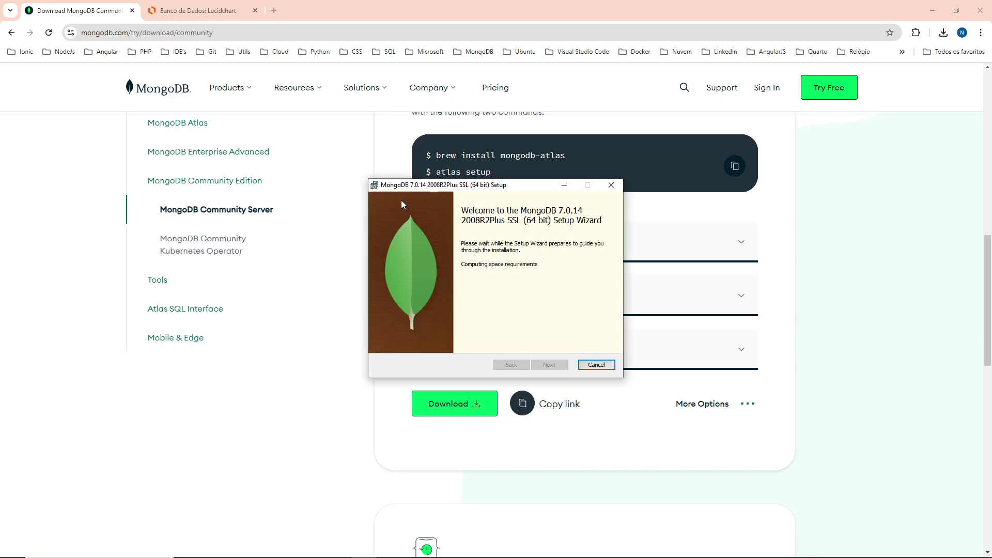
{"action": "left_click_drag", "start_coordinate": [507, 187], "coordinate": [497, 191]}
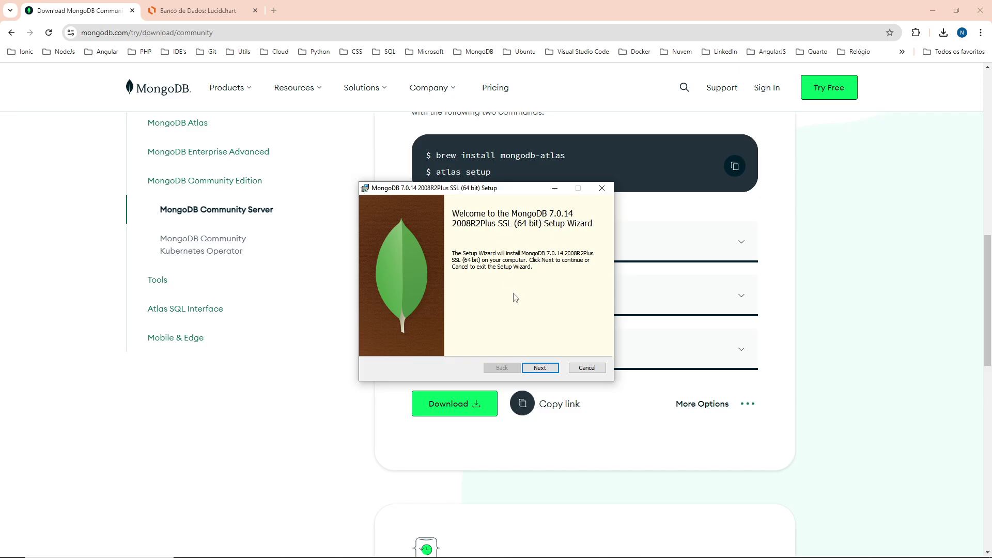
{"action": "left_click", "coordinate": [540, 368]}
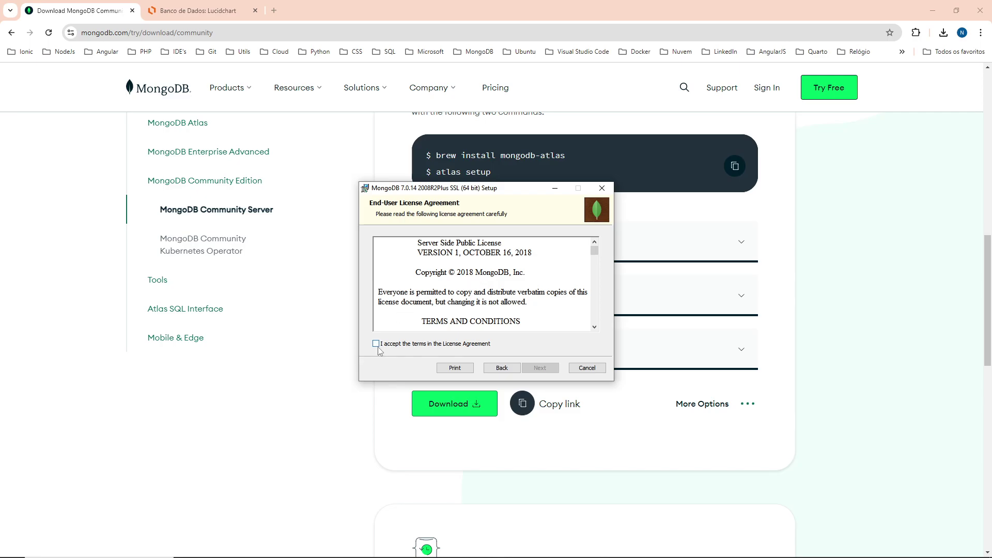
Step: Accept the license agreement and choose the Complete setup with the default service configuration, running MongoDB as the Network Service user
{"action": "left_click", "coordinate": [377, 344]}
{"action": "left_click", "coordinate": [542, 368]}
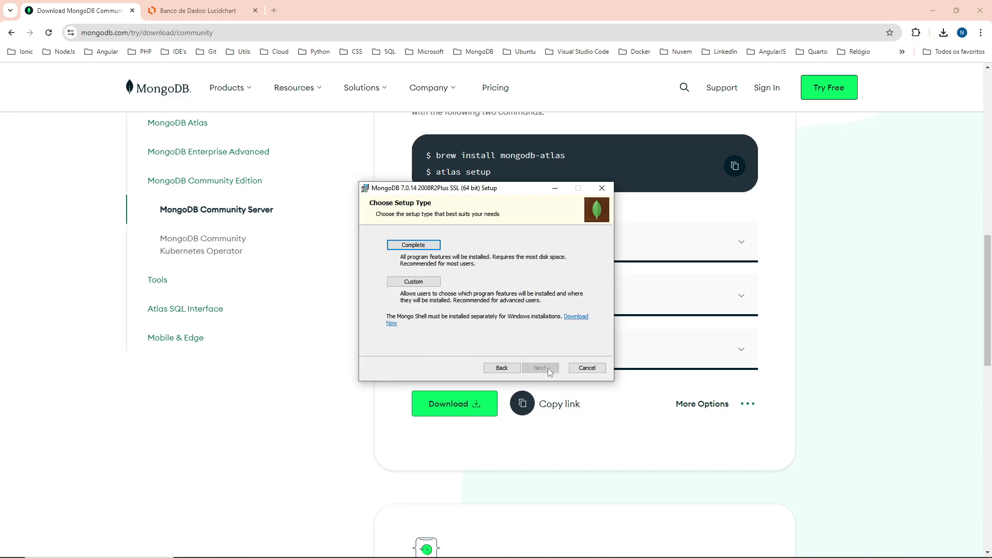
{"action": "left_click", "coordinate": [419, 247]}
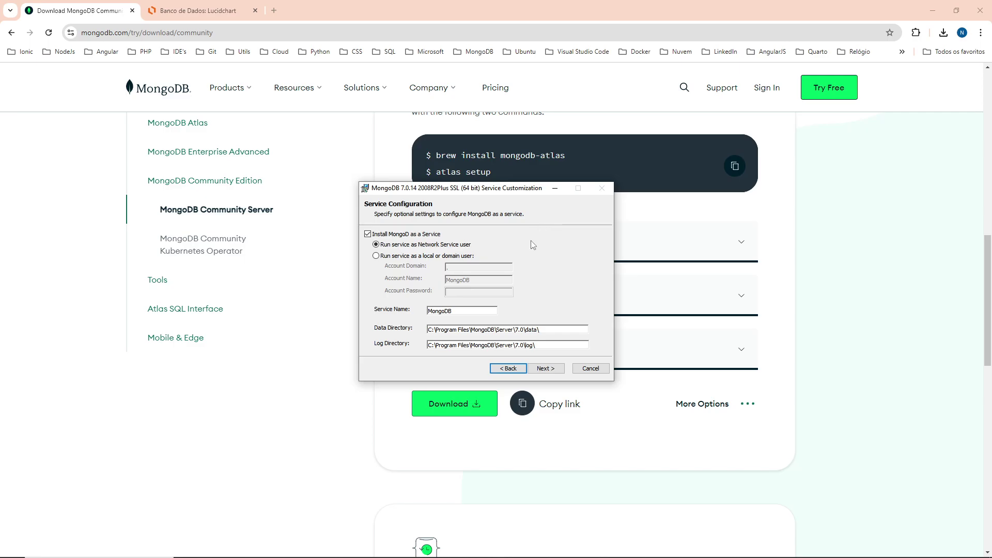
{"action": "left_click", "coordinate": [546, 369]}
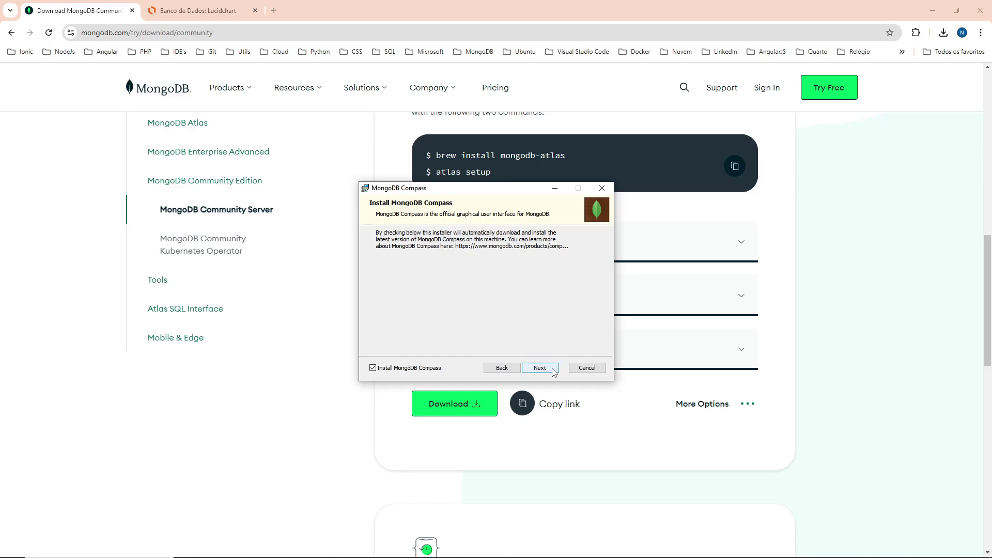
Step: Exclude MongoDB Compass from the setup and run the MongoDB 7.0.14 installation through to the end of the wizard
{"action": "left_click", "coordinate": [372, 370]}
{"action": "left_click", "coordinate": [537, 368]}
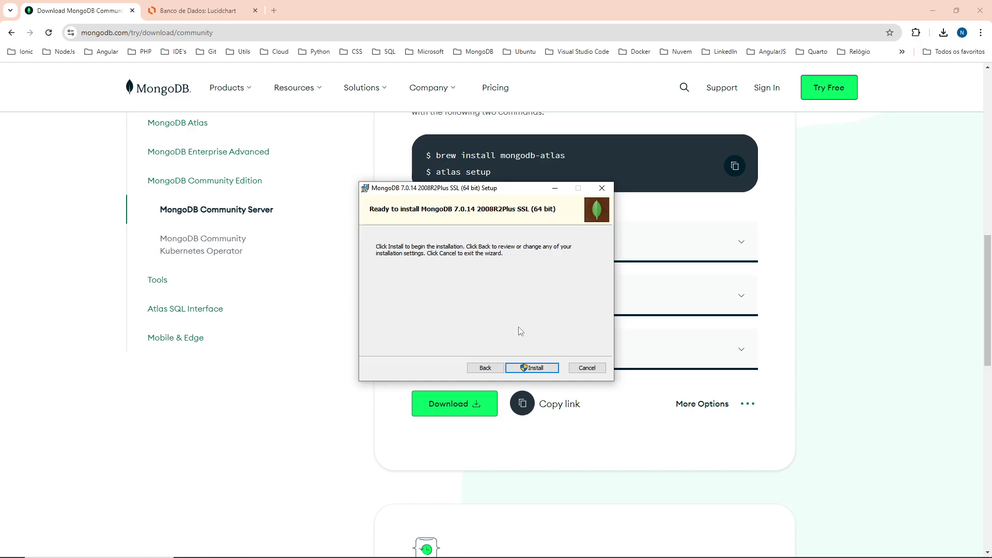
{"action": "left_click", "coordinate": [541, 369]}
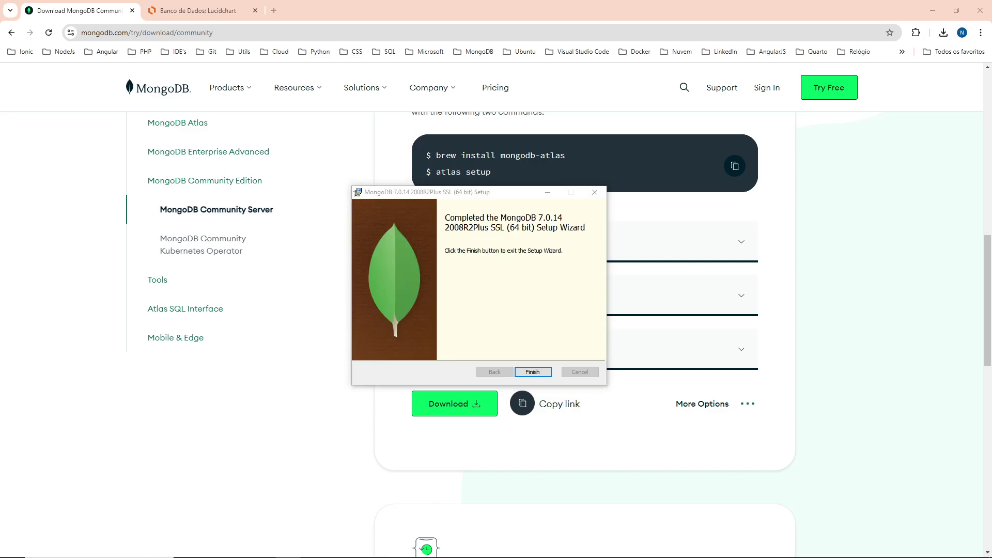
{"action": "left_click", "coordinate": [533, 373]}
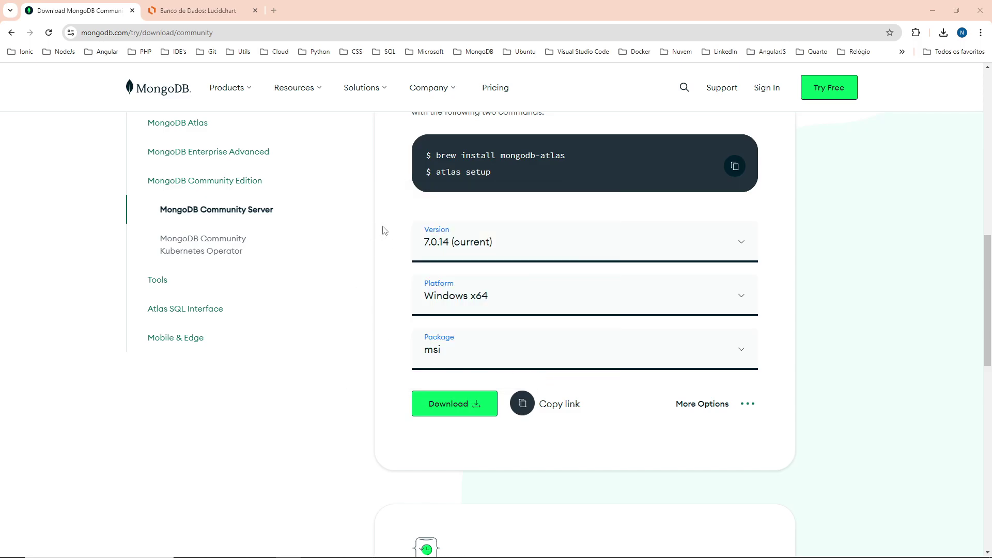
Step: Switch to the Banco de Dados diagram in Lucidchart and examine the Studio 3T and MongoDB server shapes and their connection
{"action": "left_click", "coordinate": [165, 7]}
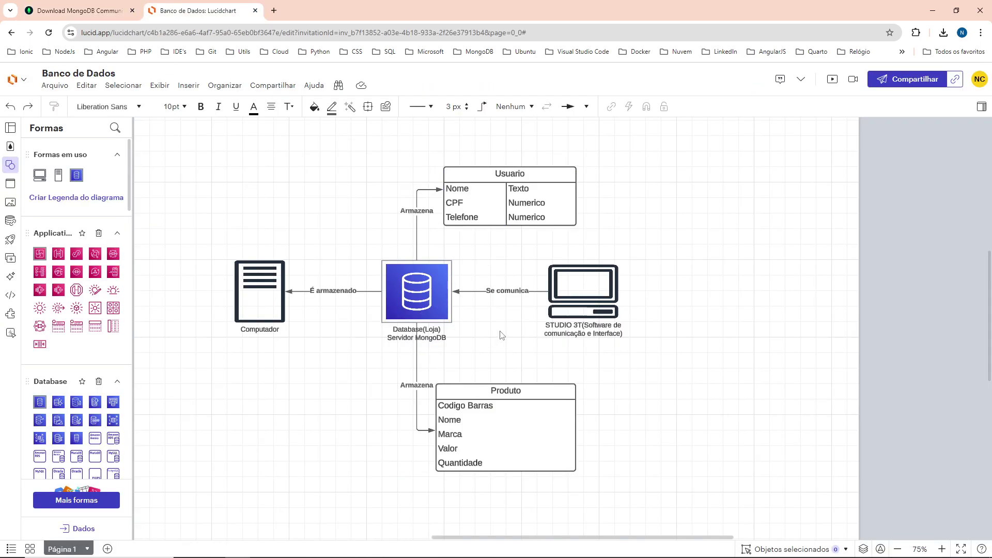
{"action": "left_click_drag", "start_coordinate": [650, 360], "coordinate": [548, 263]}
{"action": "left_click", "coordinate": [609, 242]}
{"action": "left_click_drag", "start_coordinate": [476, 340], "coordinate": [419, 300]}
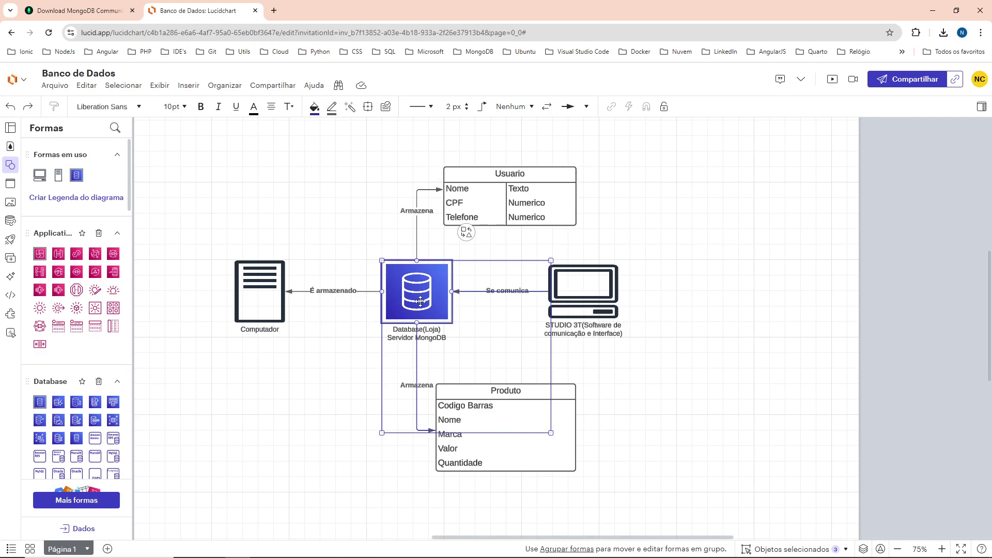
{"action": "left_click", "coordinate": [348, 338]}
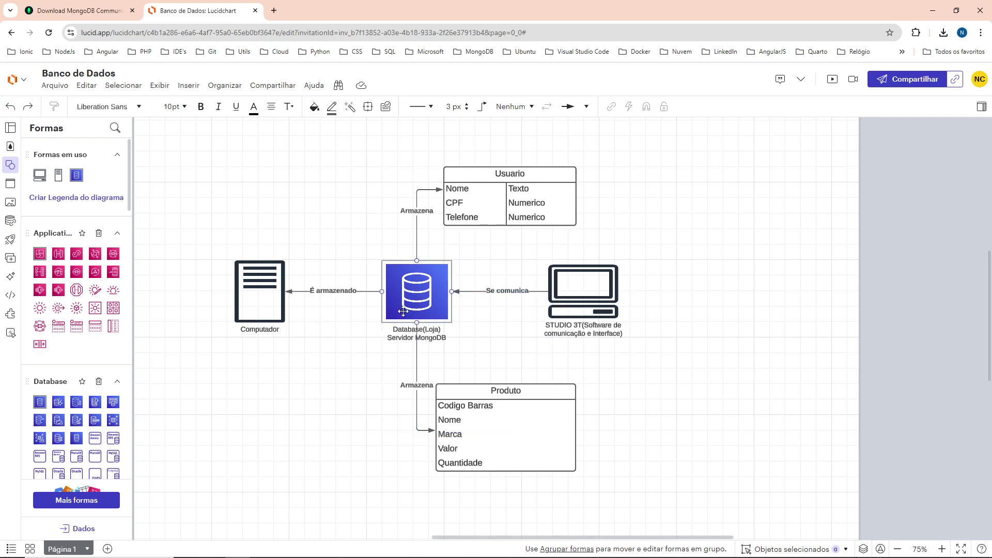